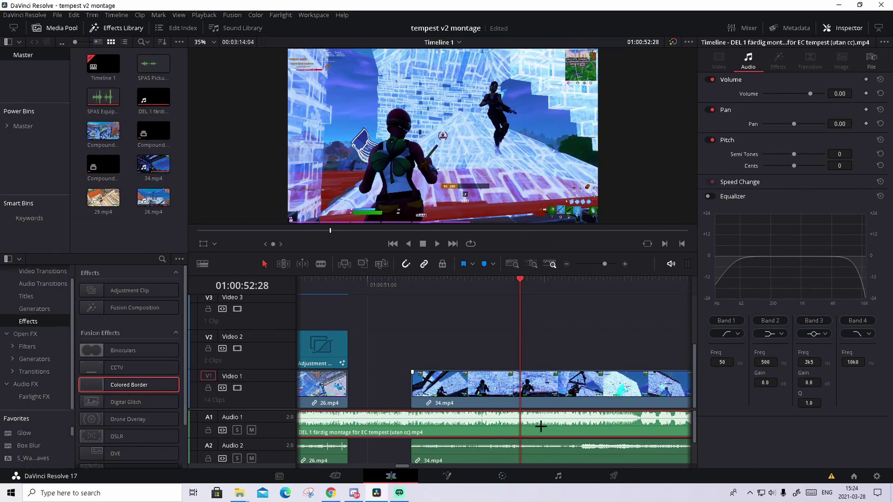
Add a marker to the music clip at 01:00:52:28 and another to clip 34.mp4 at 01:00:53:04
key("m")
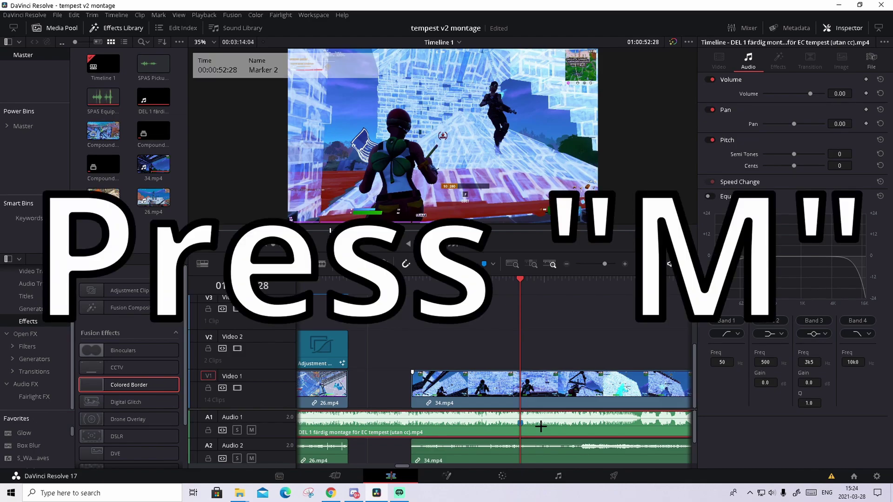
left_click(572, 284)
key("Right")
key("Right")
key("Right")
key("Right")
key("Right")
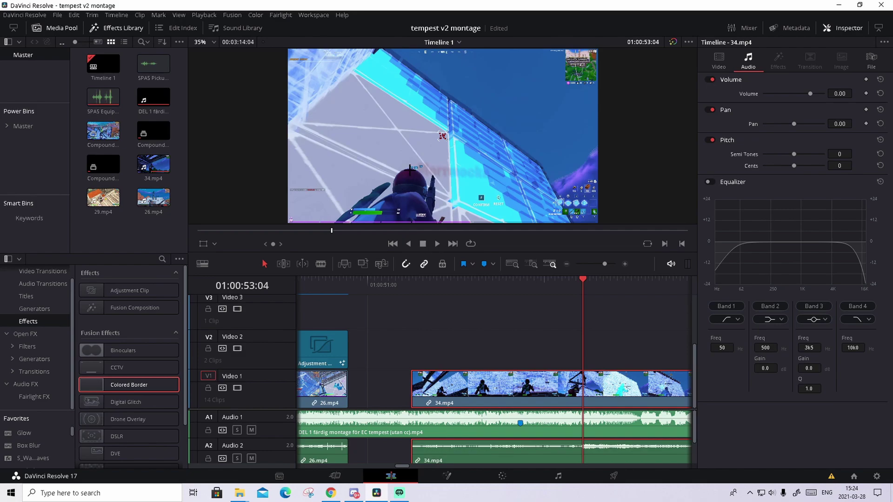
scroll(412, 160, "up", 2)
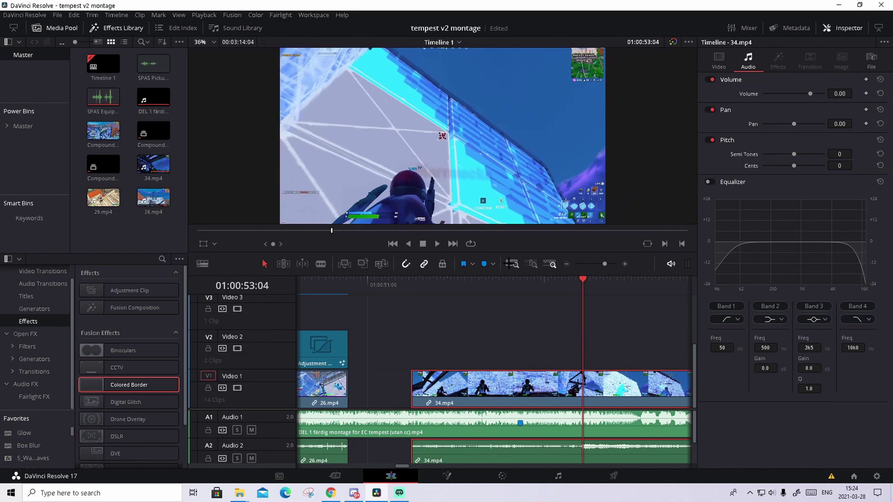
key("m")
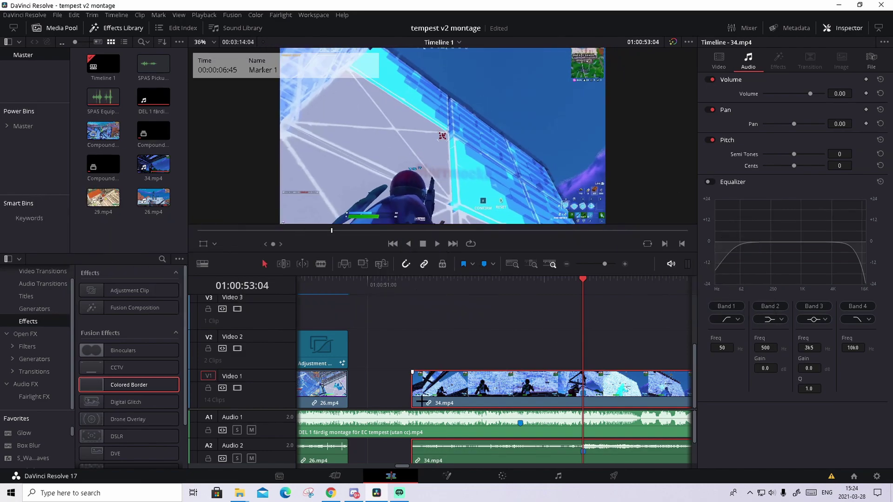
Move clip 34.mp4 earlier so its marker aligns with the music marker, and extend its start back to the end of clip 26.mp4
left_click_drag(415, 397, 506, 395)
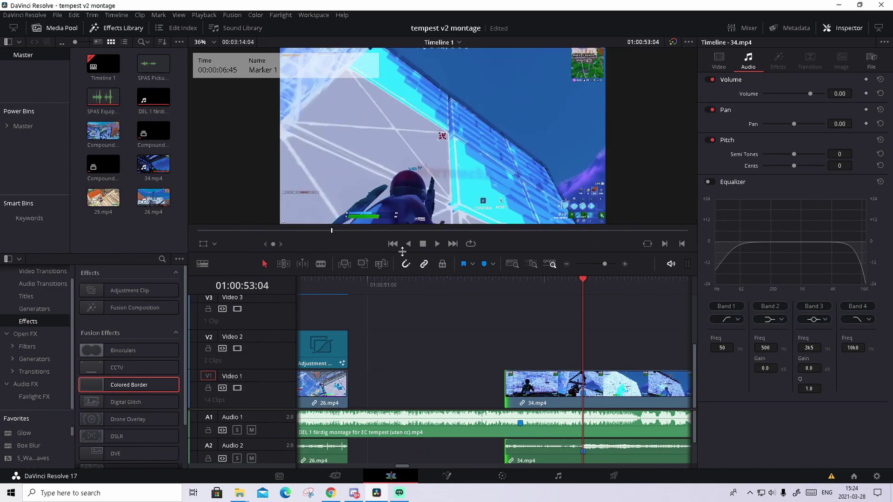
left_click_drag(627, 385, 565, 384)
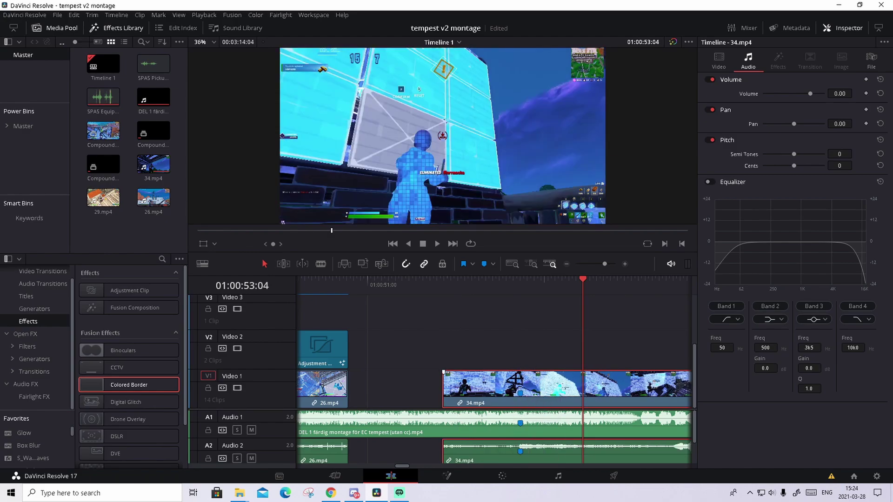
left_click_drag(444, 379, 357, 378)
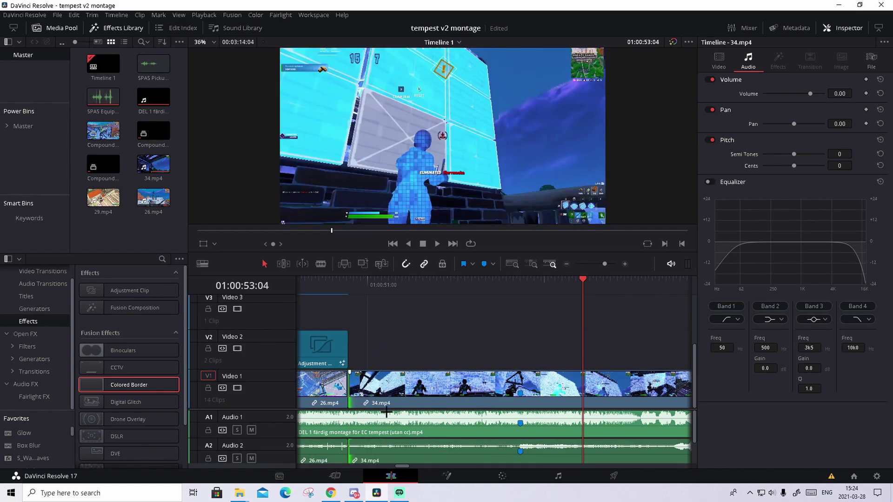
Show the retime controls on clip 34.mp4 and add a speed point at its marker, 01:00:52:28
key("shift+Up")
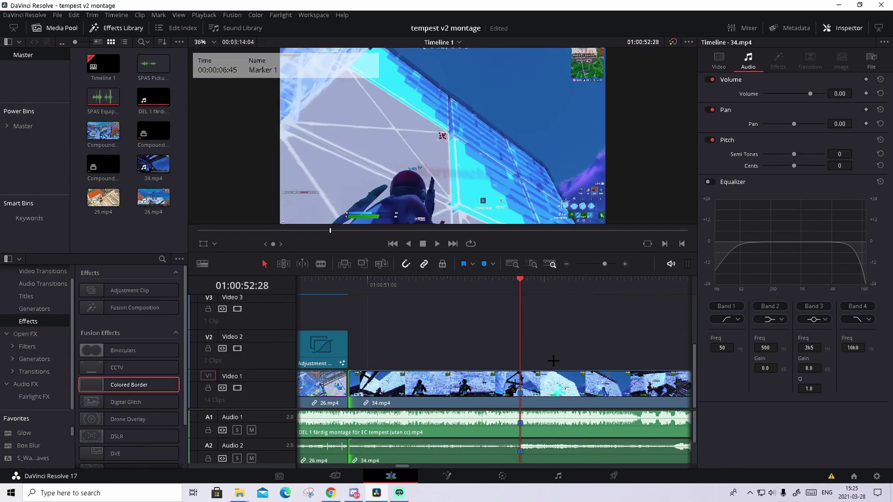
left_click(556, 372)
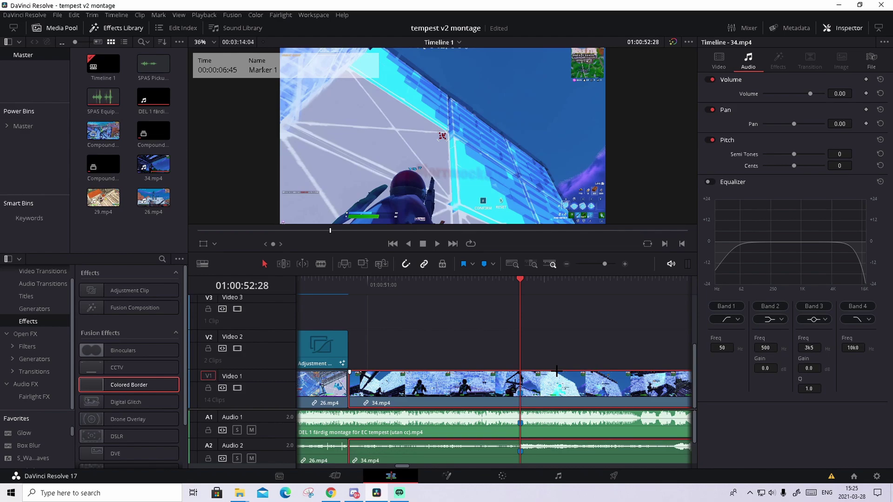
key("ctrl+r")
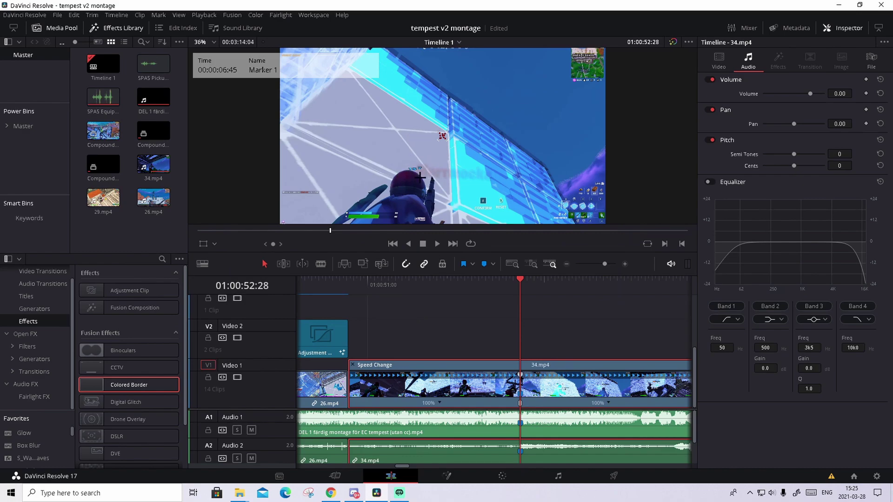
right_click(595, 391)
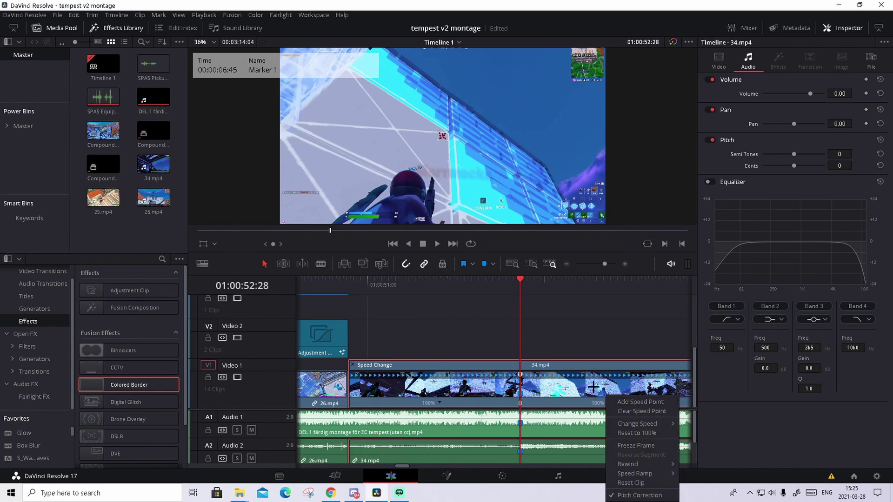
left_click(637, 401)
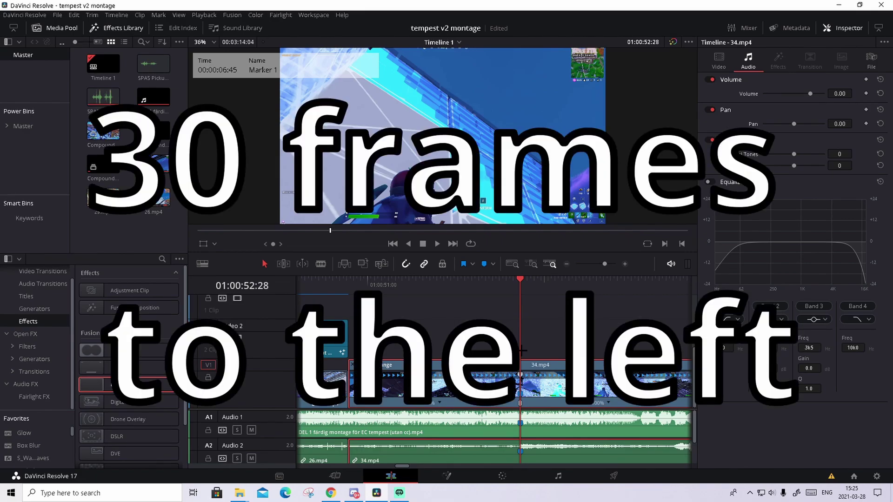
Add a speed point to clip 34.mp4 30 frames before the marker, at 01:00:51:58
key("Left")
key("Left")
key("Left")
key("Left")
key("Left")
key("Left")
key("Left")
key("Left")
key("Left")
key("Left")
key("Left")
key("Left")
key("Left")
key("Left")
key("Left")
key("Left")
key("Left")
key("Left")
key("Left")
key("Left")
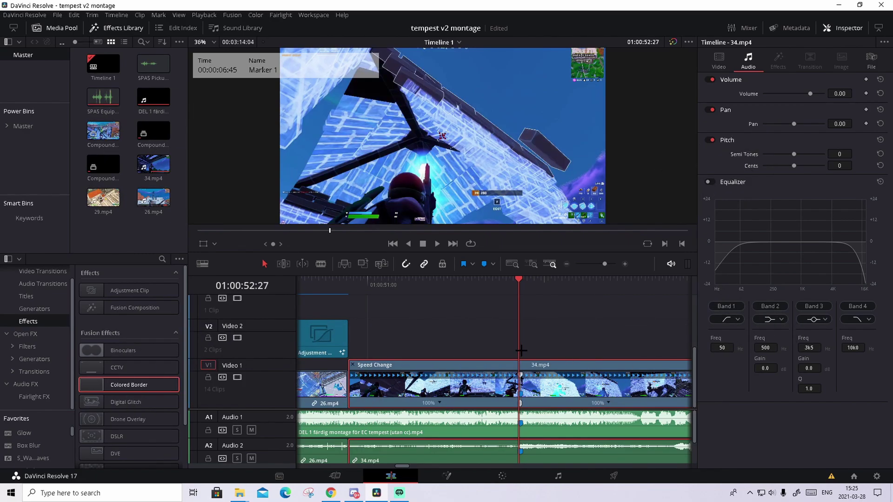
key("Left")
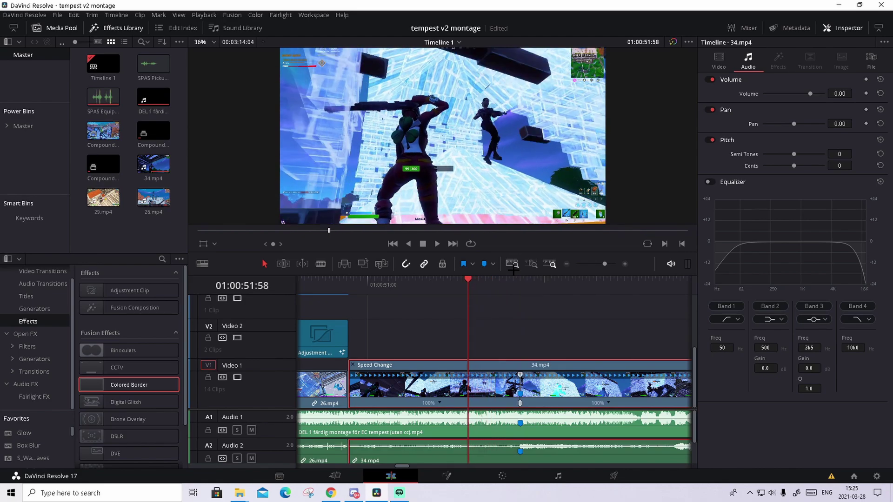
left_click(439, 403)
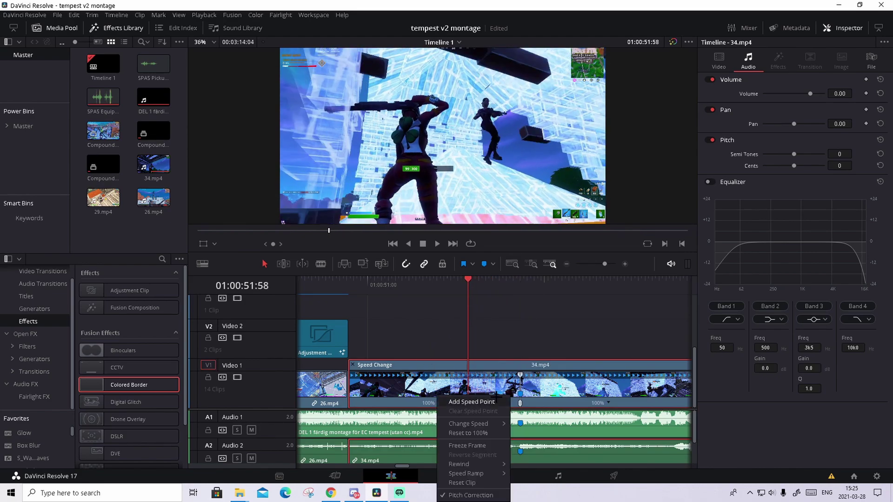
left_click(471, 402)
Add a speed point to clip 34.mp4 at 01:00:52:13, midway between the two existing speed points
left_click(500, 282)
key("Left")
key("Left")
key("Left")
key("Left")
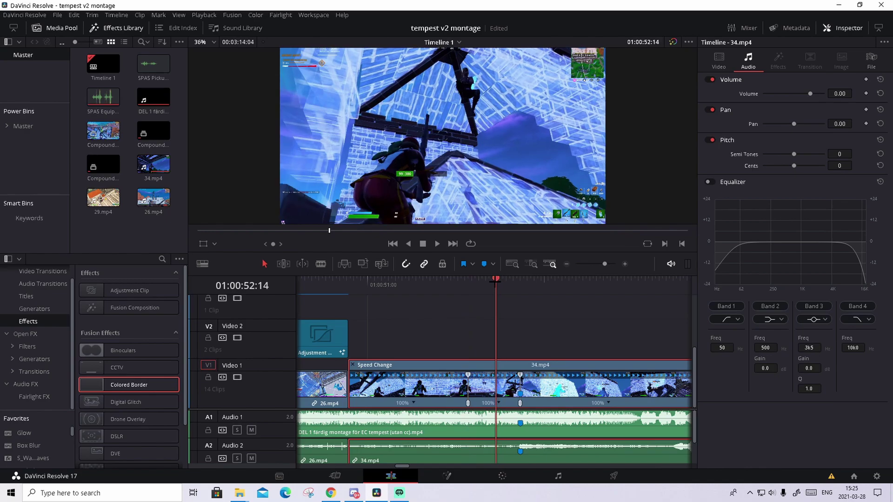
left_click(500, 402)
left_click(554, 401)
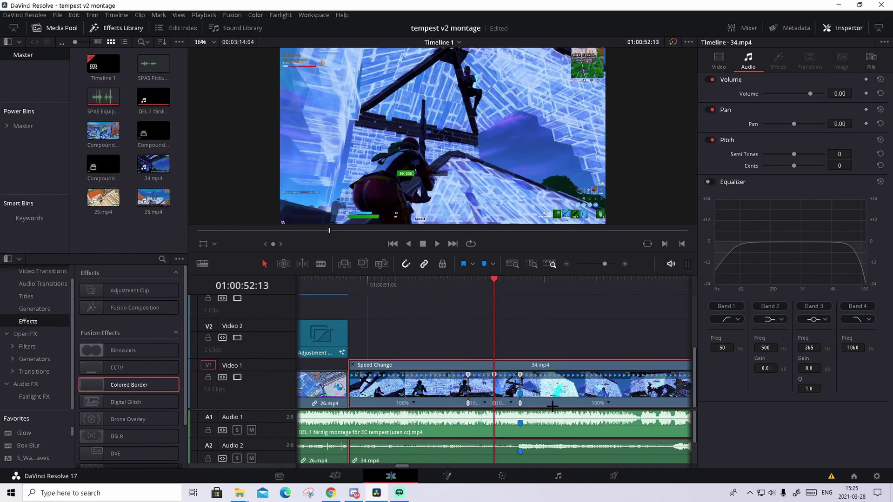
Set the segment between the first two speed points to 50% speed and the following segment to 200%
left_click(485, 403)
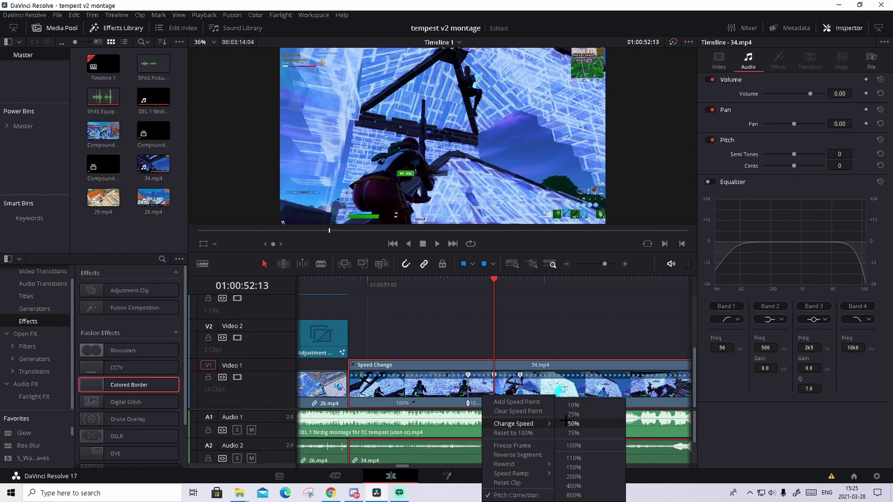
left_click(569, 421)
right_click(538, 403)
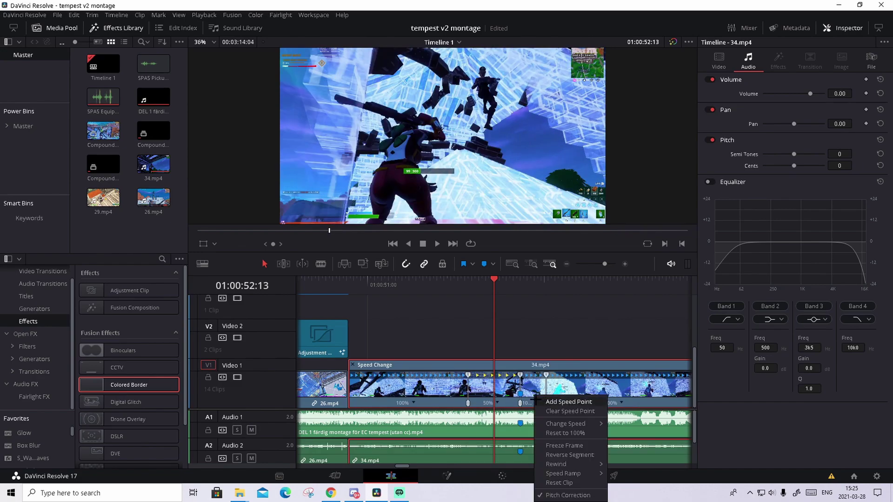
mouse_move(583, 424)
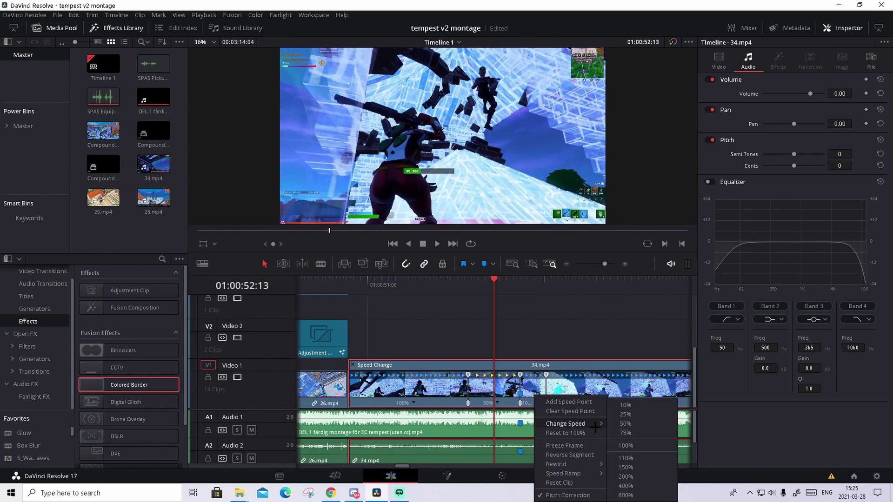
left_click(625, 476)
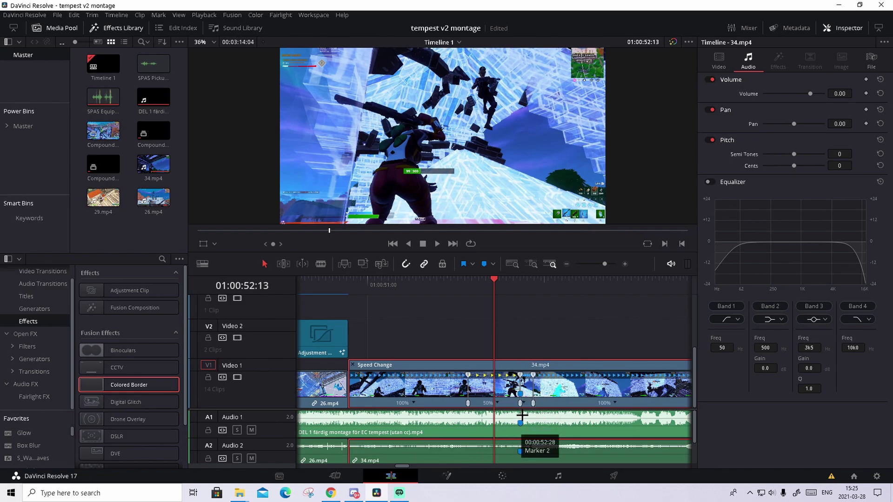
Shorten the 50% segment so the 200% segment ends at the beat marker, and play back the result from about 01:00:51:00
left_click_drag(519, 403, 502, 403)
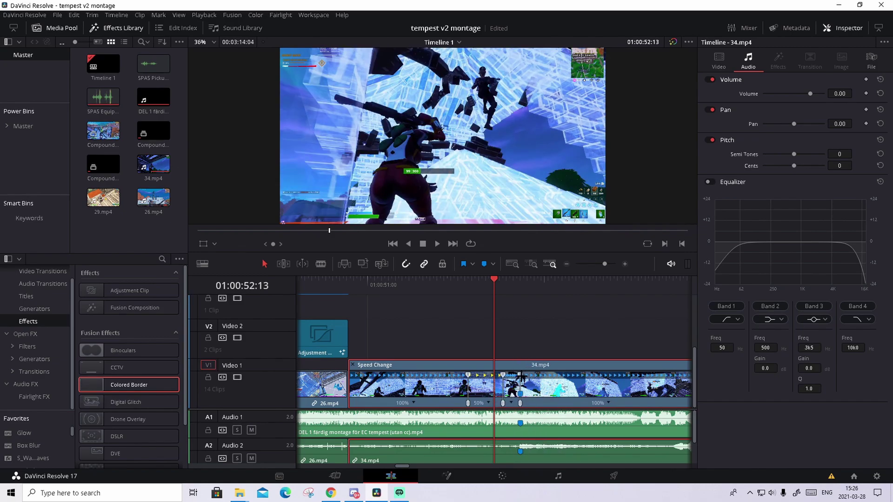
left_click(369, 279)
key("space")
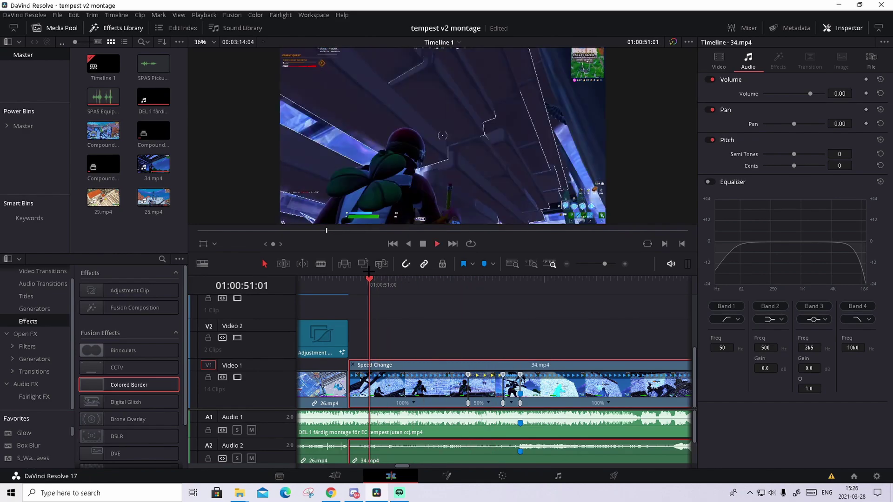
key("space")
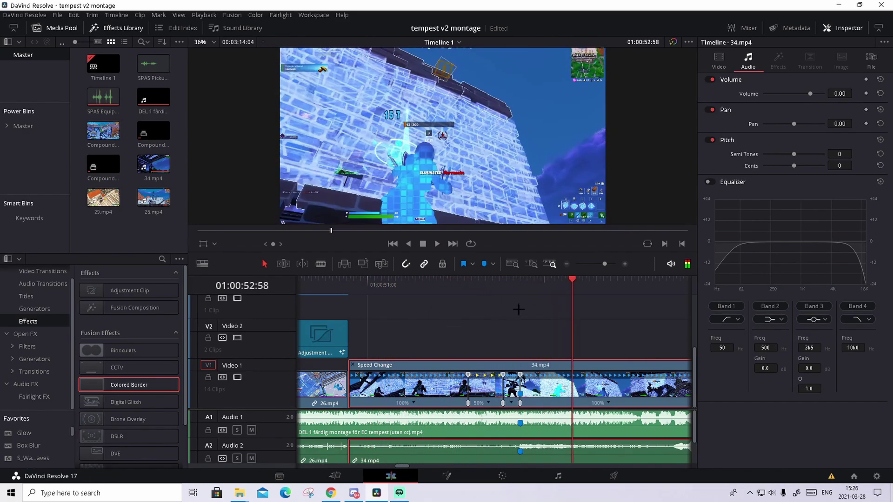
Add a speed point at 01:00:52:43 and set the segment between the beat marker and that point to 50% speed
left_click(614, 401)
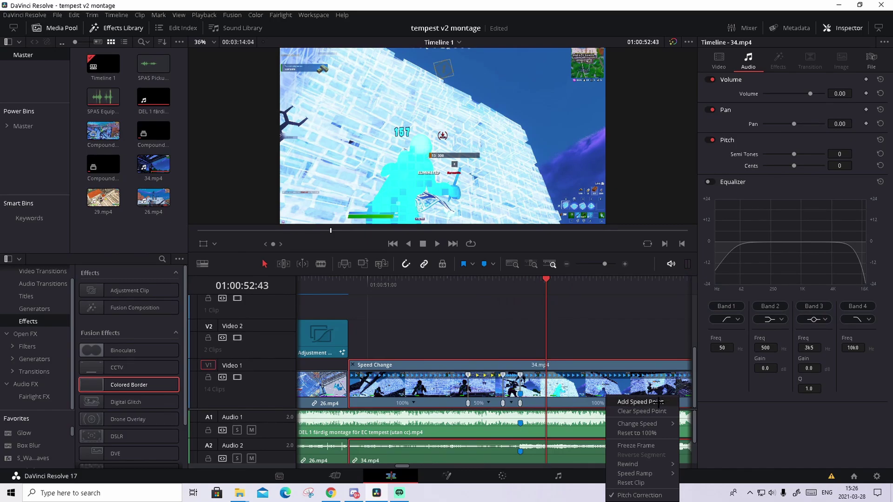
left_click(658, 402)
right_click(536, 399)
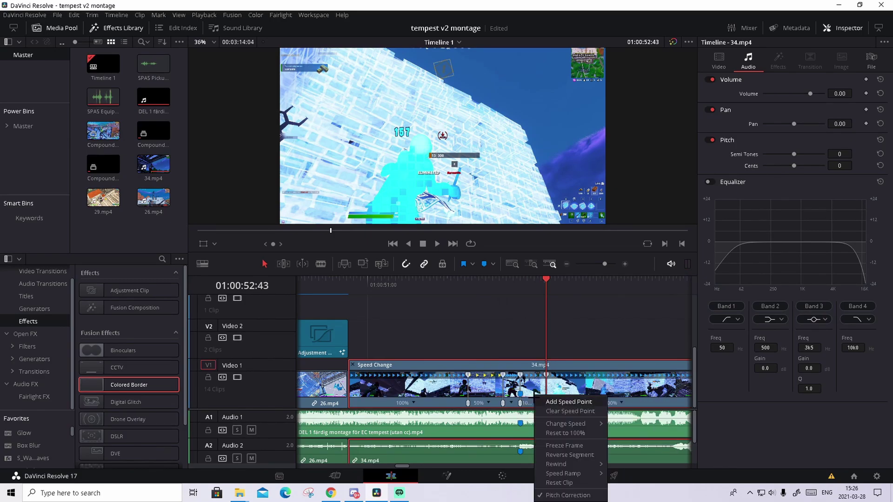
mouse_move(571, 424)
left_click(619, 426)
Play back the finished speed ramp from the start of clip 34.mp4, and close the clip's retime controls
left_click(390, 279)
left_click(378, 279)
key("space")
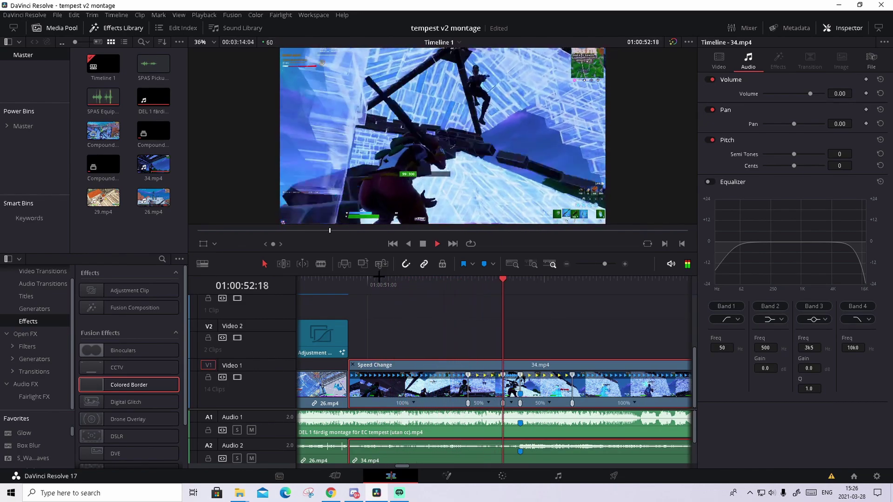
key("space")
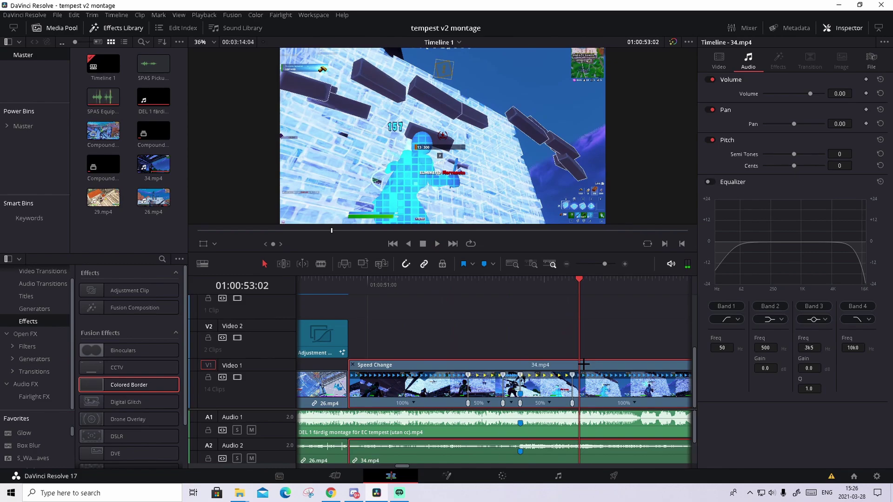
left_click(352, 365)
Add timeline markers at 01:00:52:29, one frame after the beat marker, and 20 frames earlier at 01:00:52:09
left_click(520, 281)
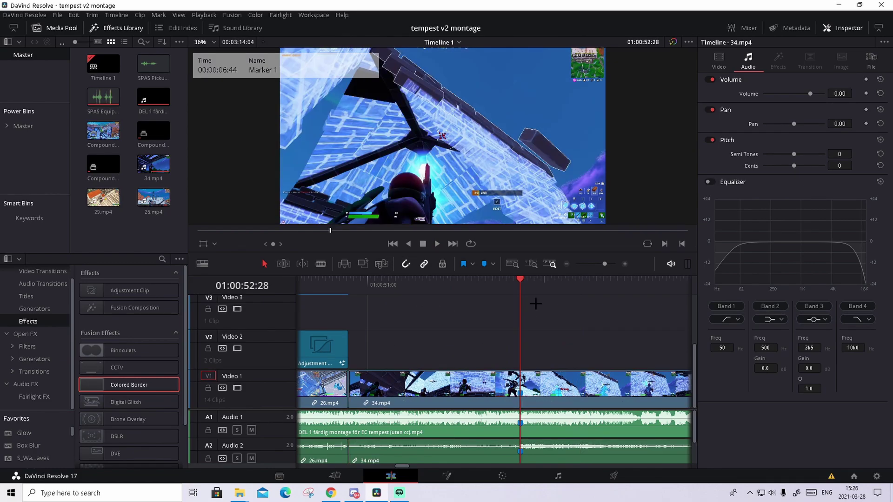
key("Right")
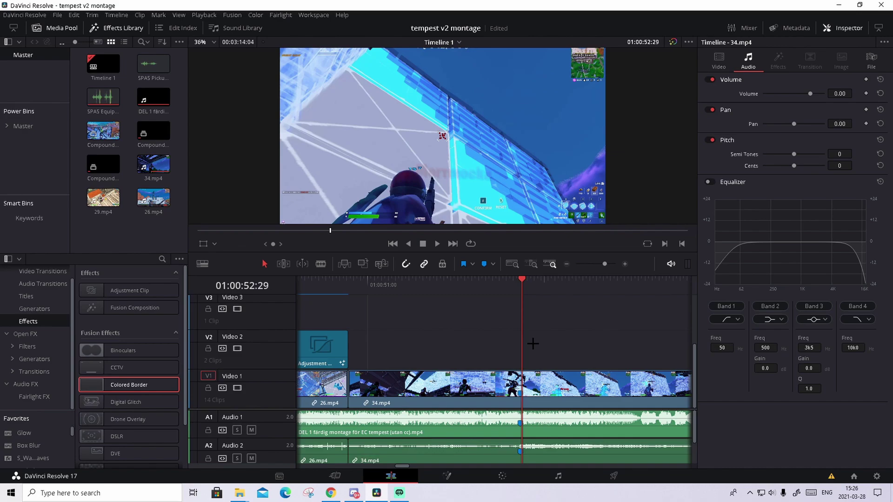
key("m")
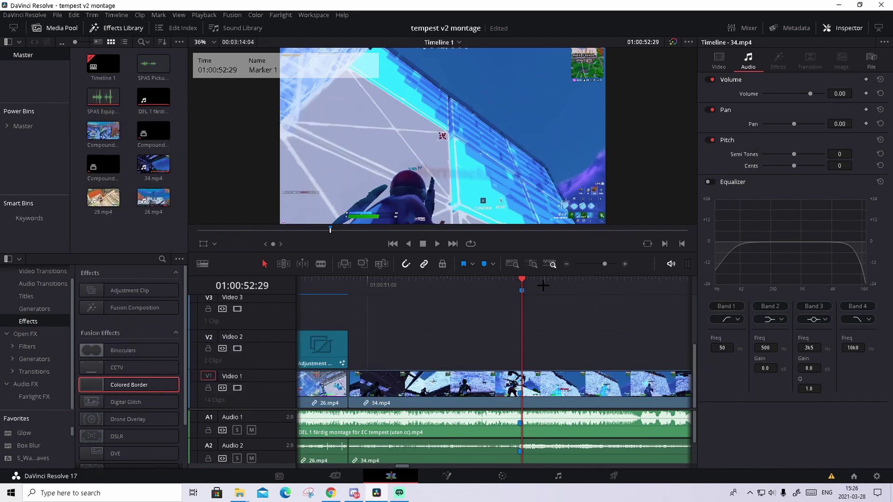
key("Left")
key("Left")
key("Left")
key("Left")
key("Left")
key("Left")
key("Left")
key("Left")
key("Left")
key("Left")
key("Left")
key("Left")
key("Left")
key("Left")
key("Left")
key("Left")
key("Left")
key("Left")
key("Left")
key("Left")
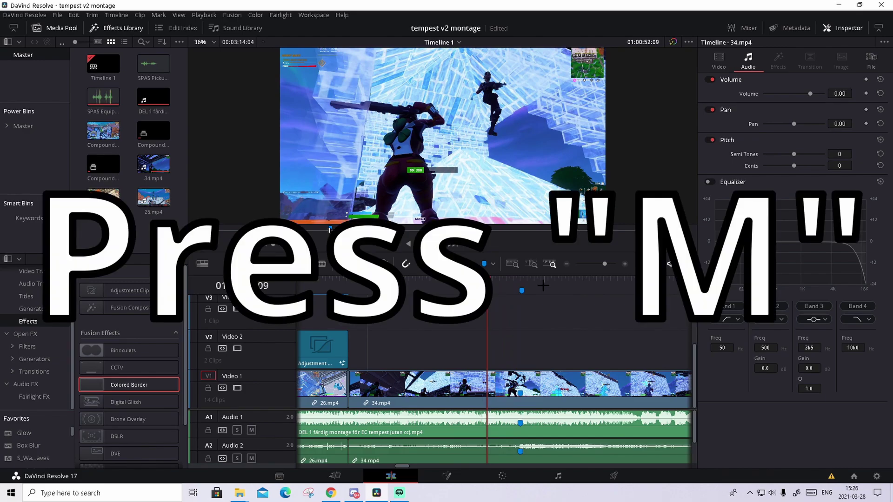
key("m")
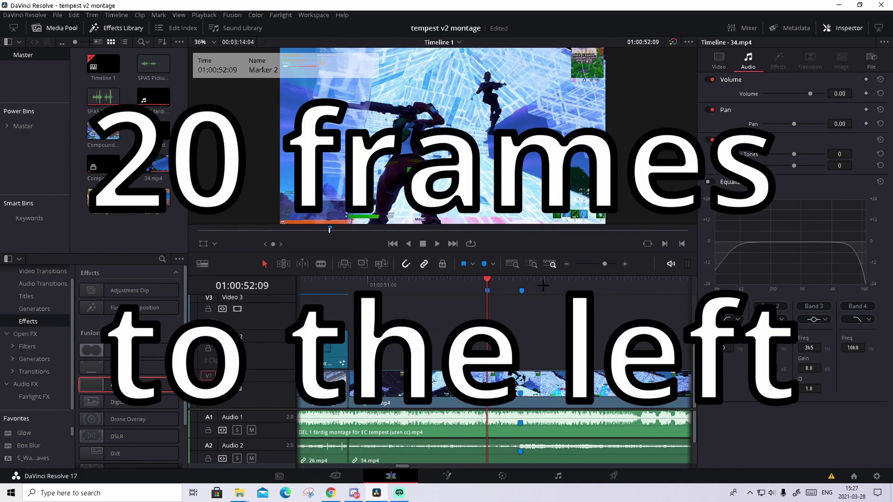
Add a timeline marker another 20 frames earlier at 01:00:51:49, and select clip 34.mp4
key("Left")
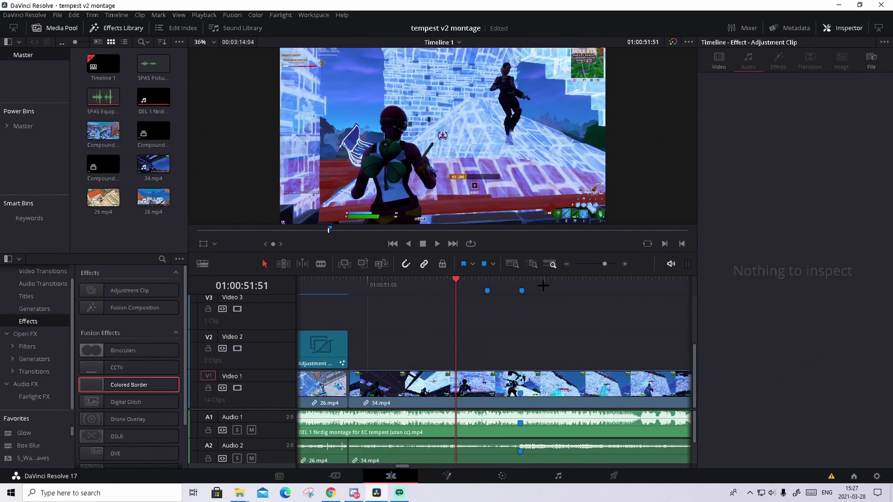
key("Left")
key("Left")
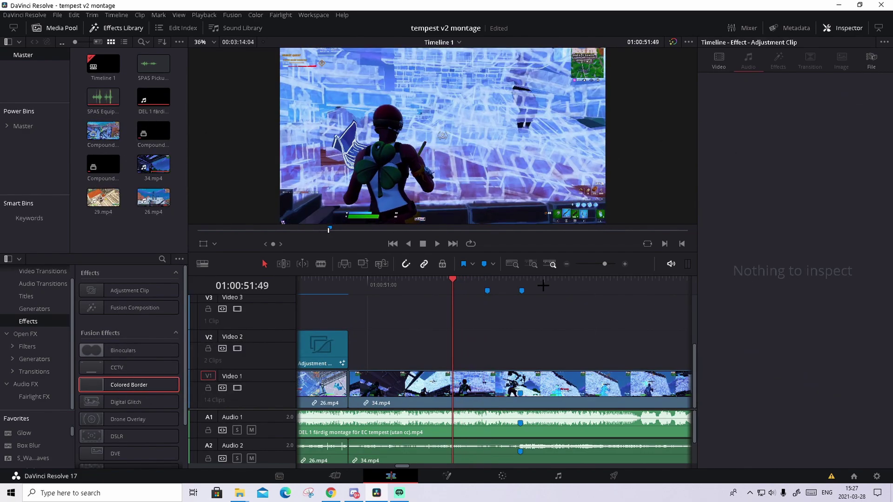
key("m")
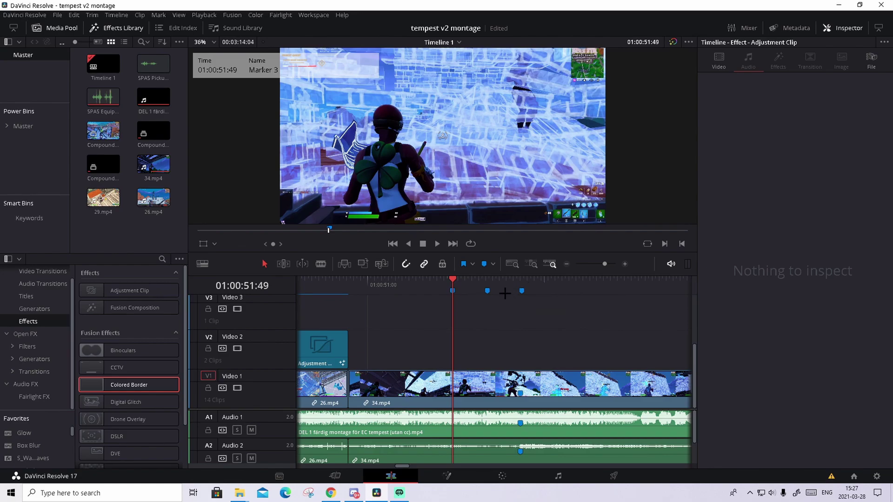
left_click(502, 382)
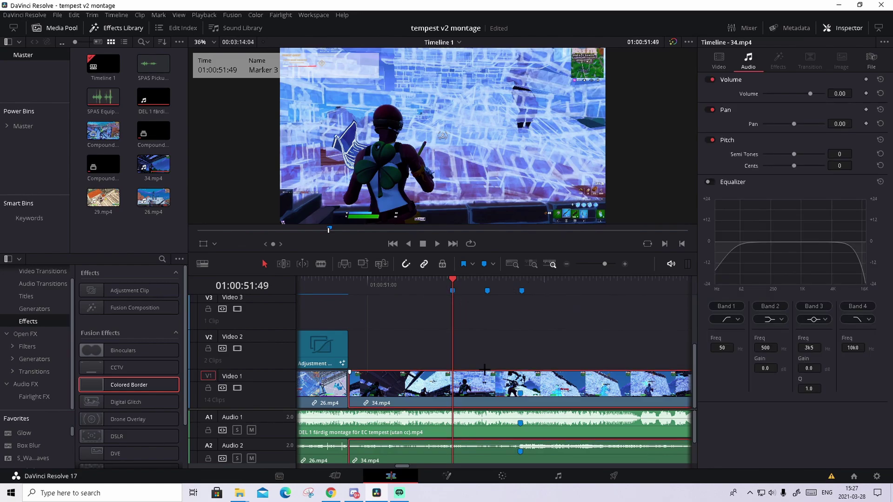
Split clip 34.mp4 on Video 1 at 01:00:51:49 and copy the part after the cut to Video 4 at the same time
mouse_move(453, 281)
left_mouse_down()
mouse_move(440, 282)
mouse_move(453, 282)
left_mouse_up()
key("ctrl+b")
key("ctrl+b")
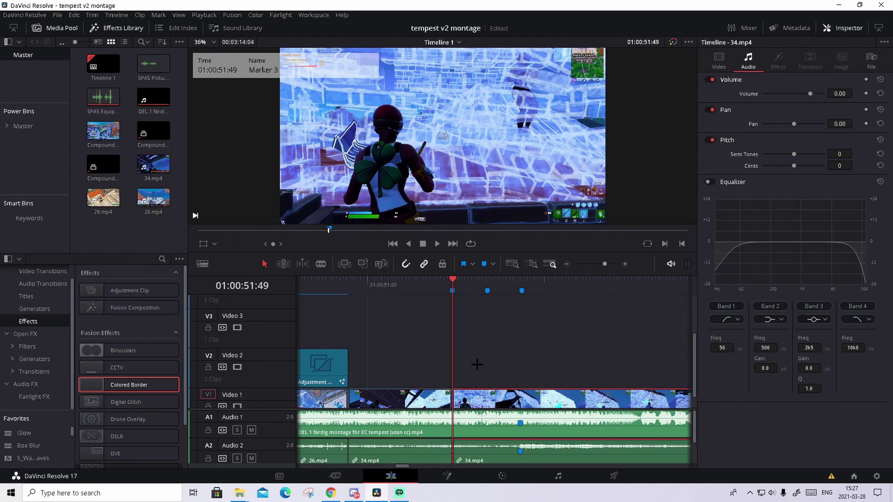
left_click(491, 394)
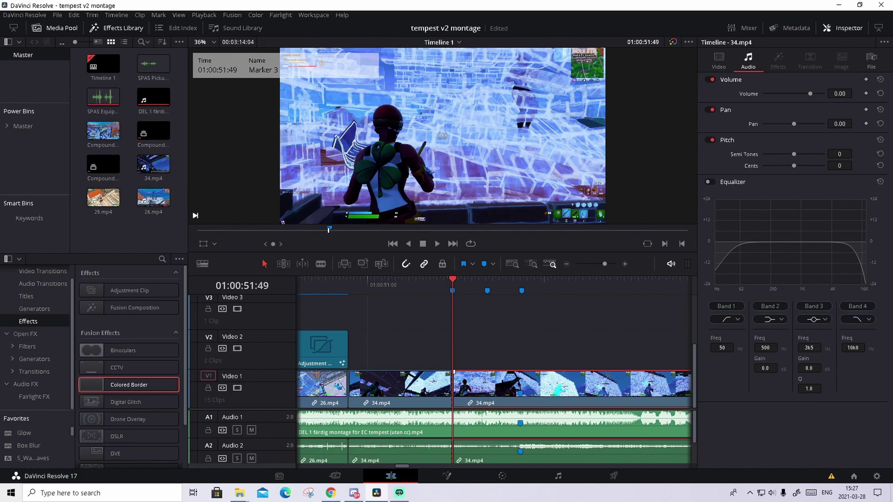
left_click_drag(490, 385, 491, 296)
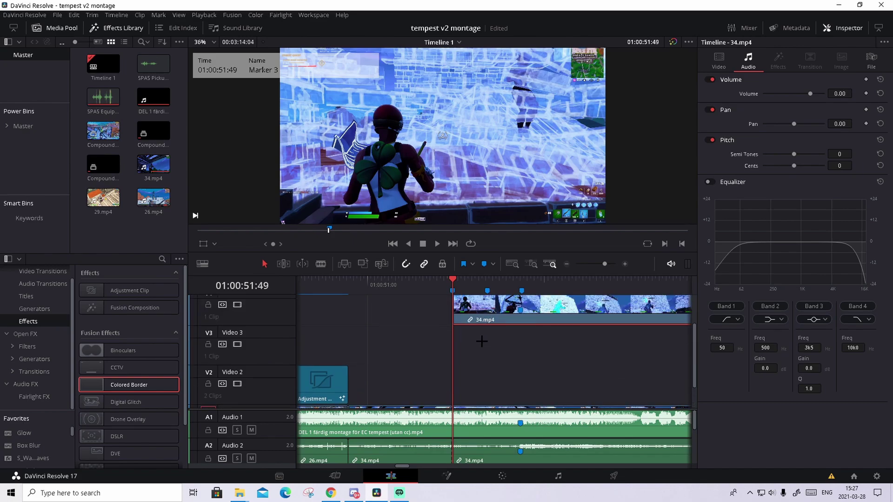
left_click(563, 389)
left_click(475, 315)
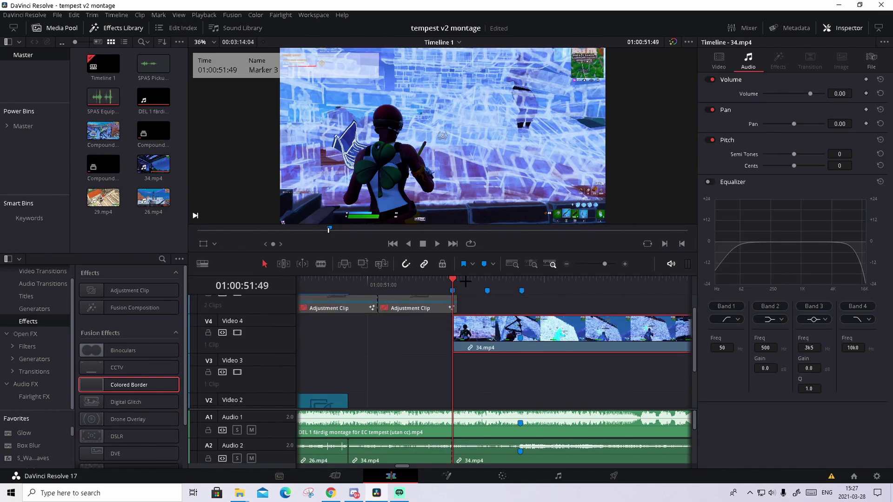
scroll(498, 359, "down", 2)
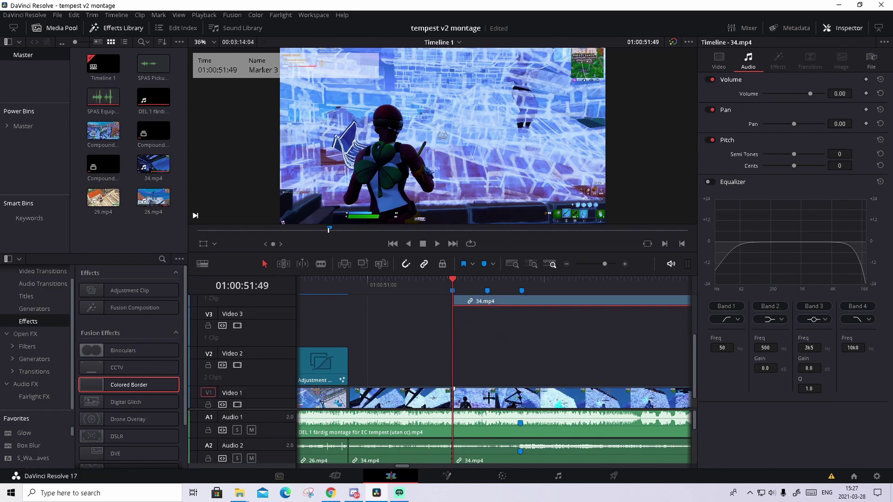
scroll(510, 372, "up", 2)
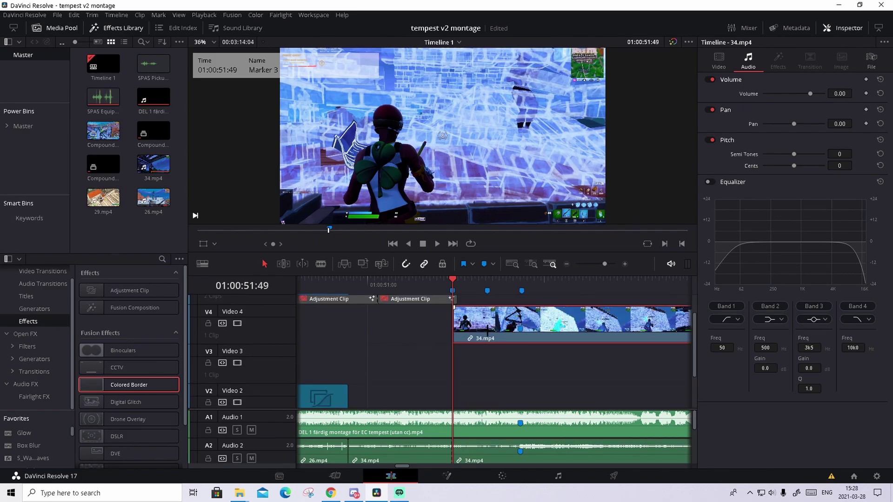
Show retime controls on the Video 4 copy of 34.mp4, turn its first segment into a freeze frame, and preview it
key("ctrl+r")
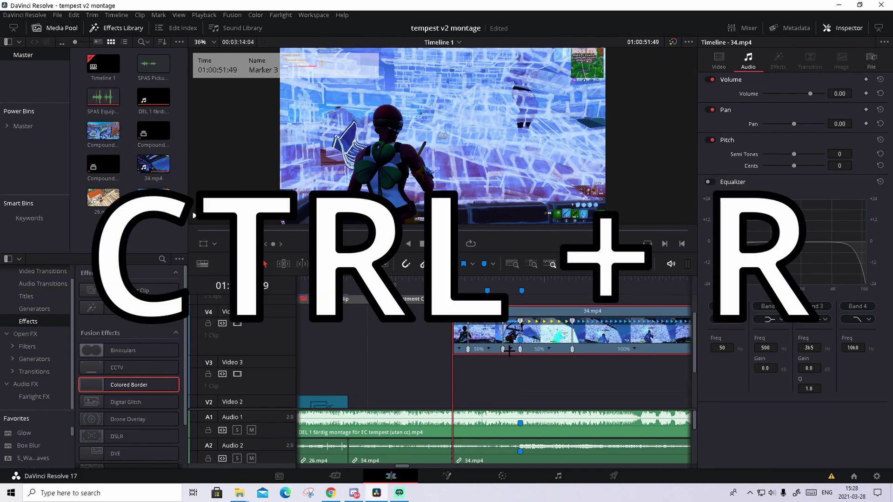
left_click(625, 263)
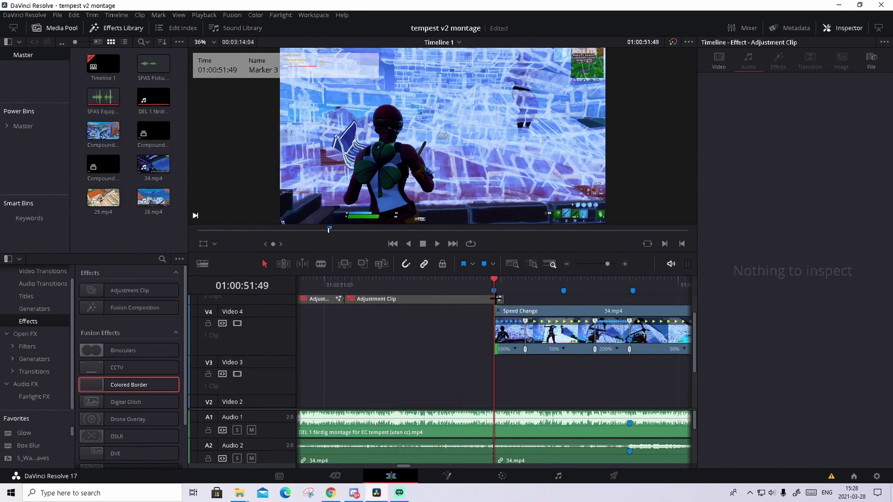
left_click(514, 348)
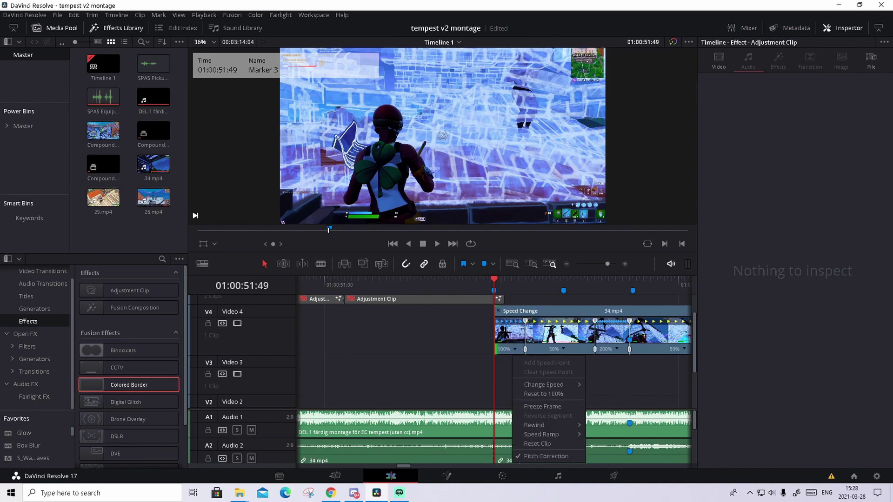
left_click(565, 406)
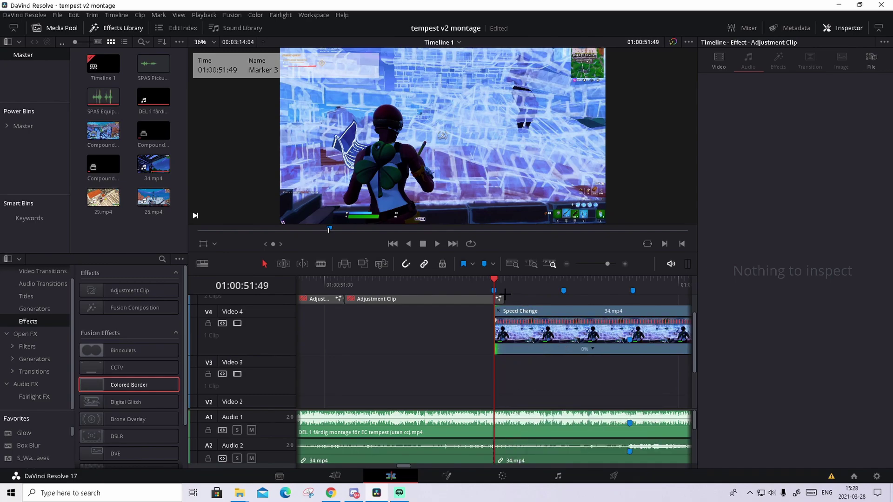
key("space")
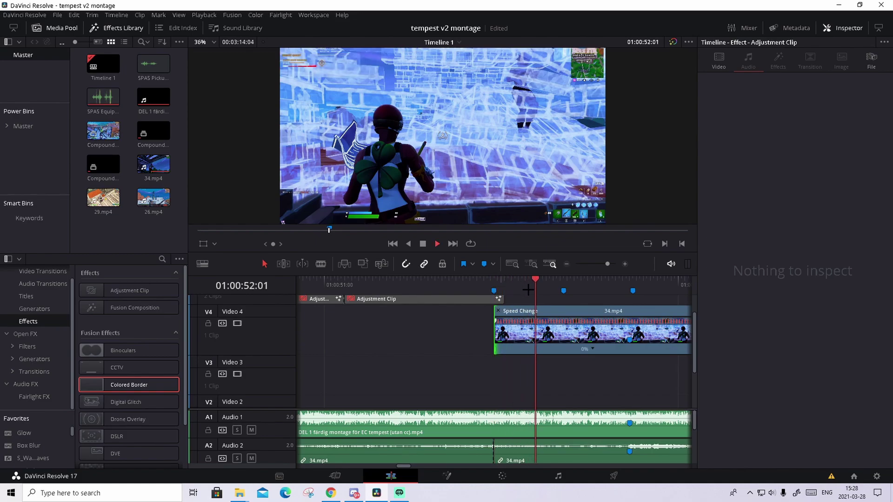
key("space")
Trim the end of the frozen clip on Video 4 back to the last timeline marker at 01:00:52:29
left_click_drag(535, 281, 494, 281)
left_click_drag(608, 264, 598, 264)
left_click_drag(650, 336, 505, 336)
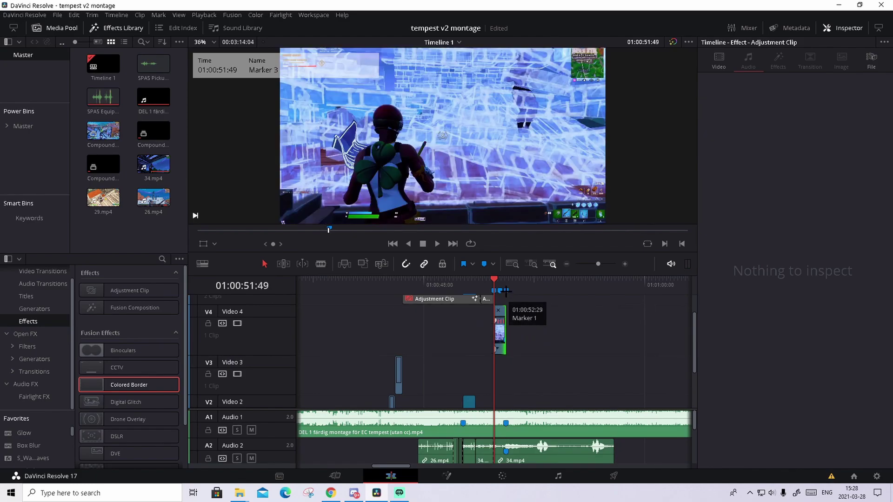
Play back the timeline from just before the Video 4 freeze frame to check its timing
left_click(624, 263)
left_click(625, 264)
left_click(459, 278)
key("space")
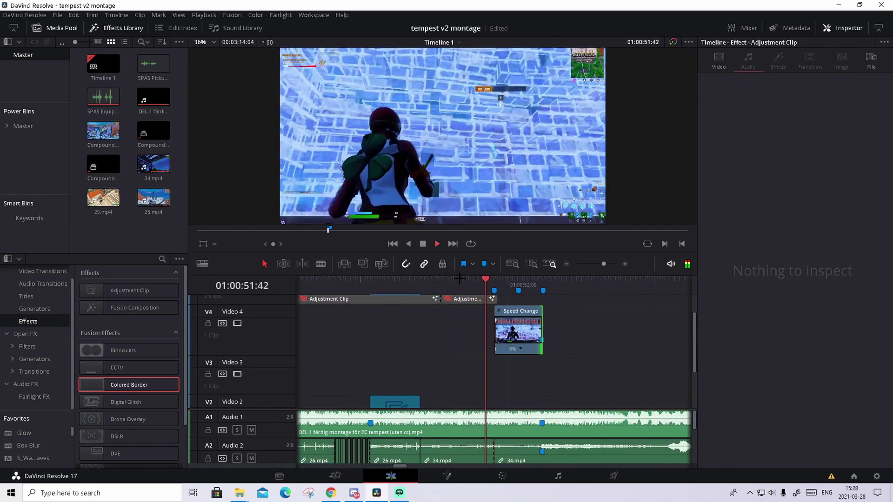
key("space")
Split clip 34.mp4 on Video 1 at the 01:00:52:09 marker and copy the part after the cut to Video 5
left_click_drag(576, 289, 529, 276)
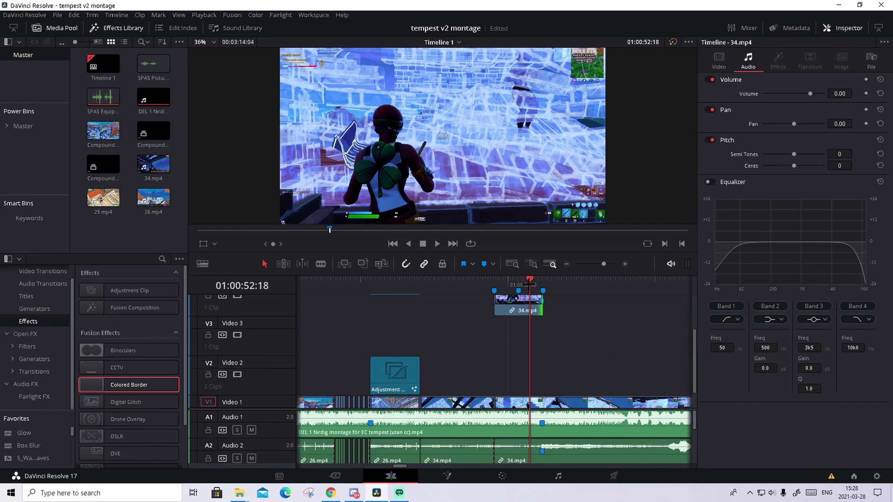
left_click_drag(529, 285, 518, 285)
scroll(561, 363, "down", 1)
left_click(549, 381)
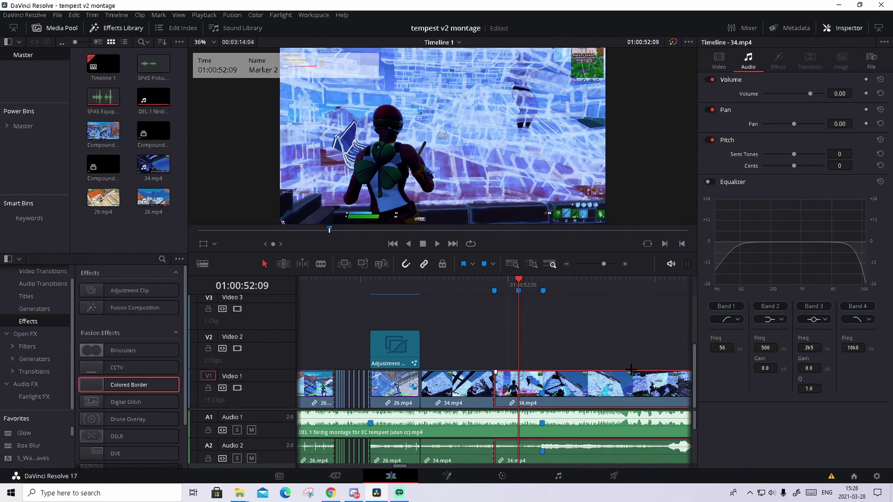
key("ctrl+b")
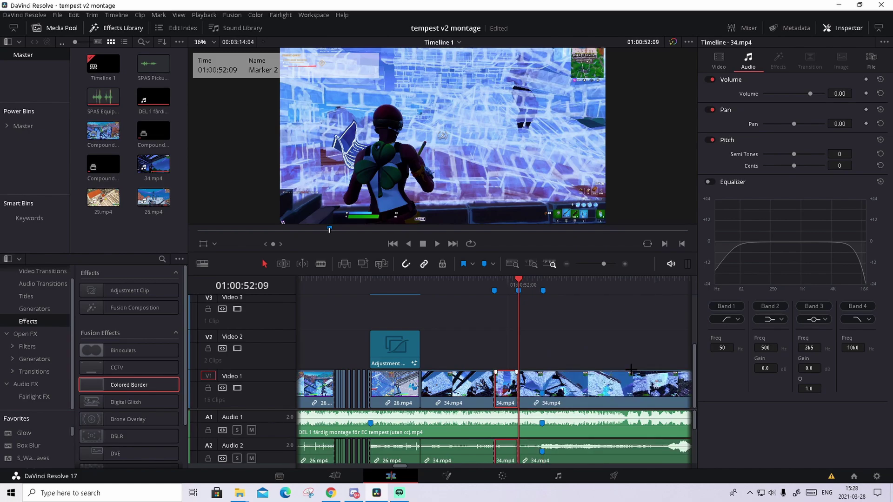
left_click(607, 381)
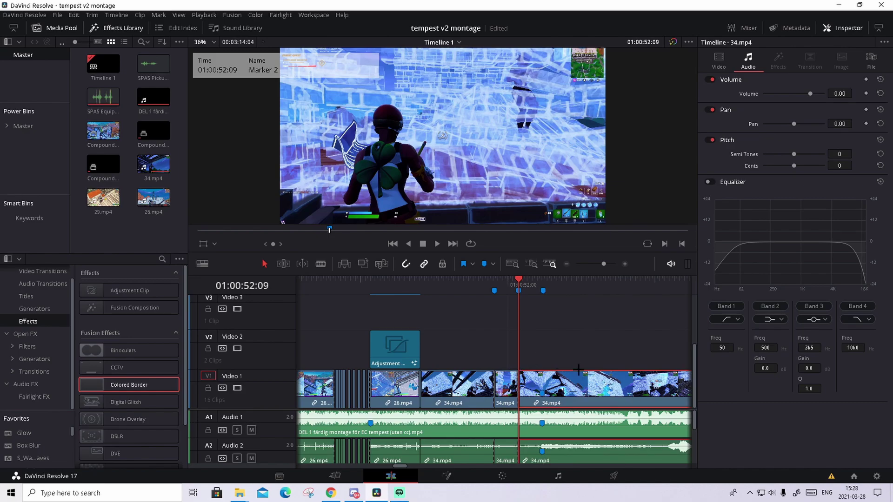
left_click_drag(567, 383, 565, 292)
left_click(527, 350)
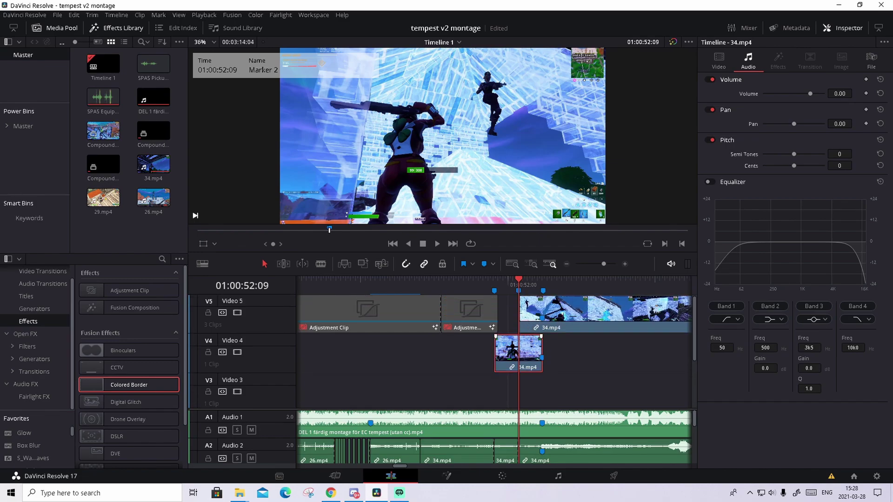
Show retime controls on the Video 5 copy of 34.mp4 and turn its first segment into a freeze frame
left_click(566, 310)
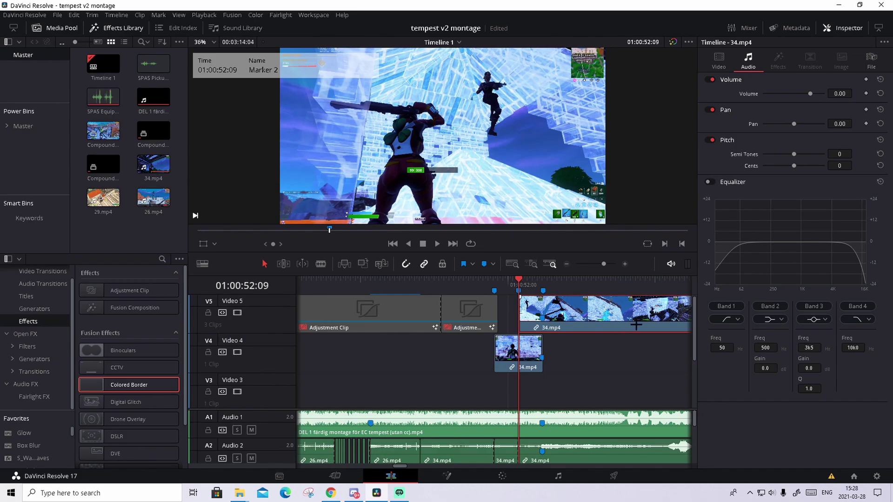
key("ctrl+r")
left_click(625, 264)
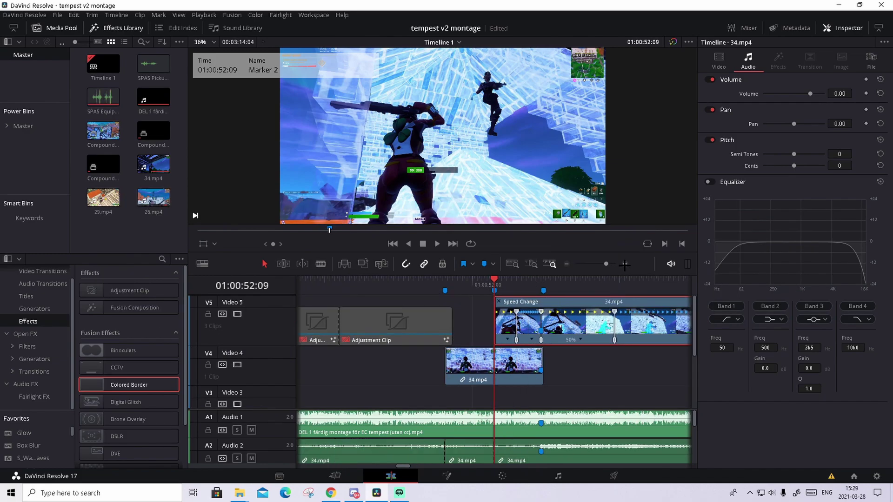
left_click(624, 265)
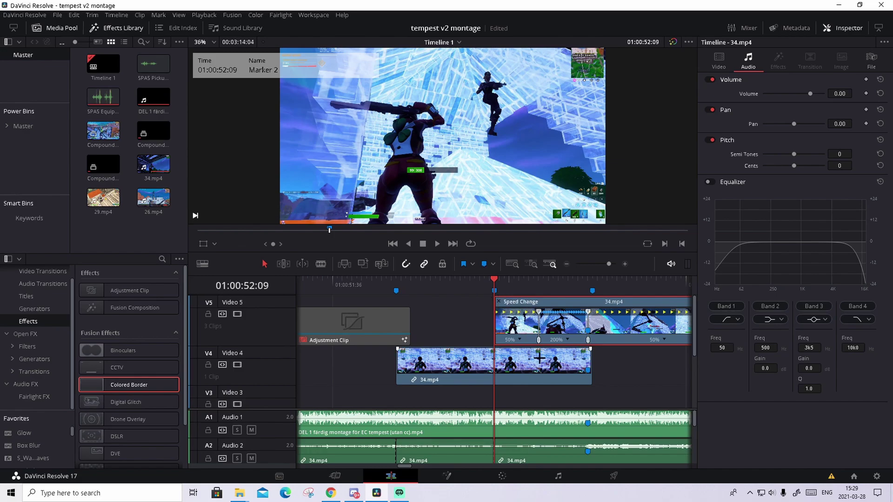
right_click(521, 340)
left_click(540, 395)
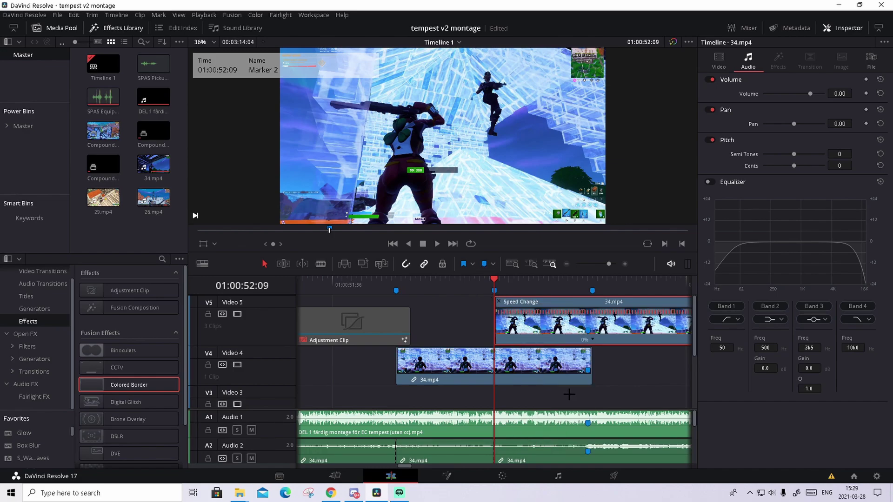
Trim the end of the frozen Video 5 clip to the last marker at 01:00:52:29 and close its retime controls
left_click_drag(608, 264, 598, 264)
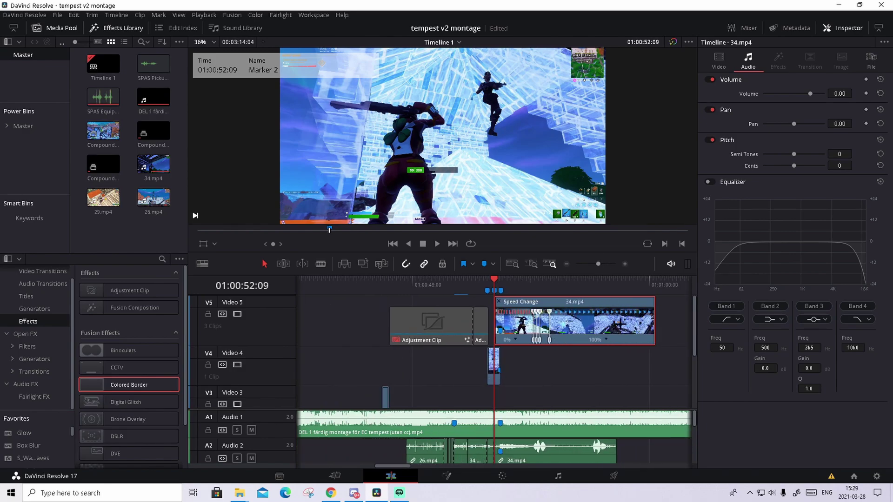
left_click_drag(654, 321, 500, 322)
left_click(624, 264)
left_click(625, 264)
left_click(624, 264)
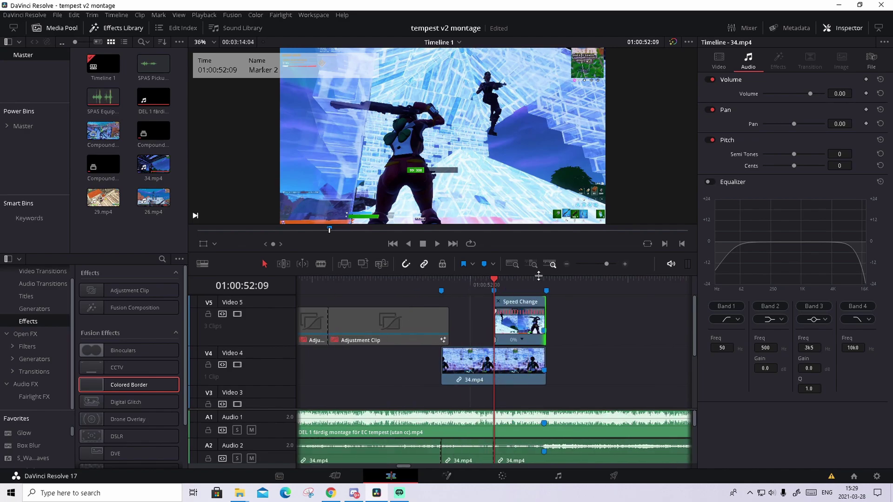
left_click(500, 301)
Play back the timeline across both freeze frames on Video 4 and Video 5
left_click_drag(493, 283, 389, 282)
key("space")
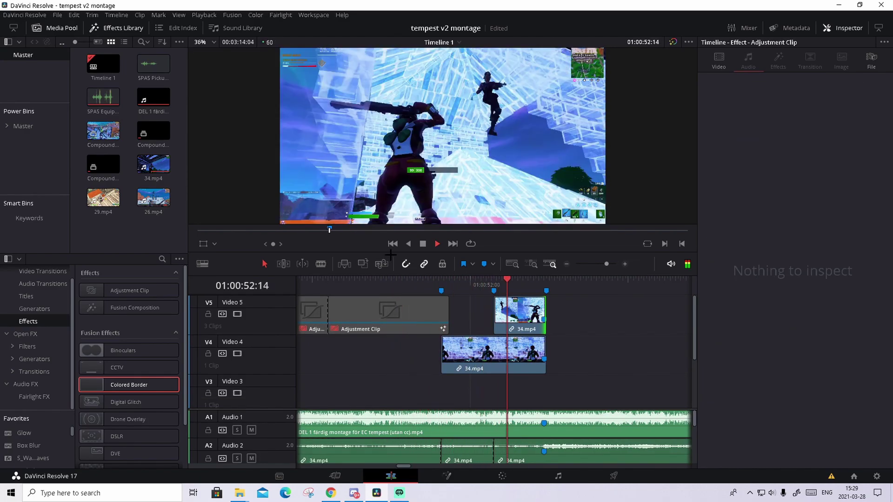
key("space")
Set the Video 4 freeze frame's zoom to 0.380, position to X -556, Y 251, and rotation angle to 8
left_click_drag(581, 281, 453, 260)
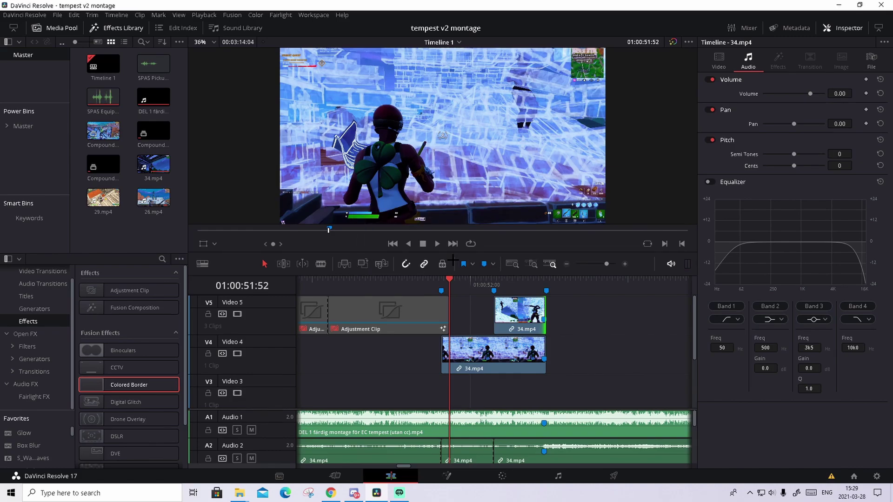
key("shift+v")
left_click(467, 283)
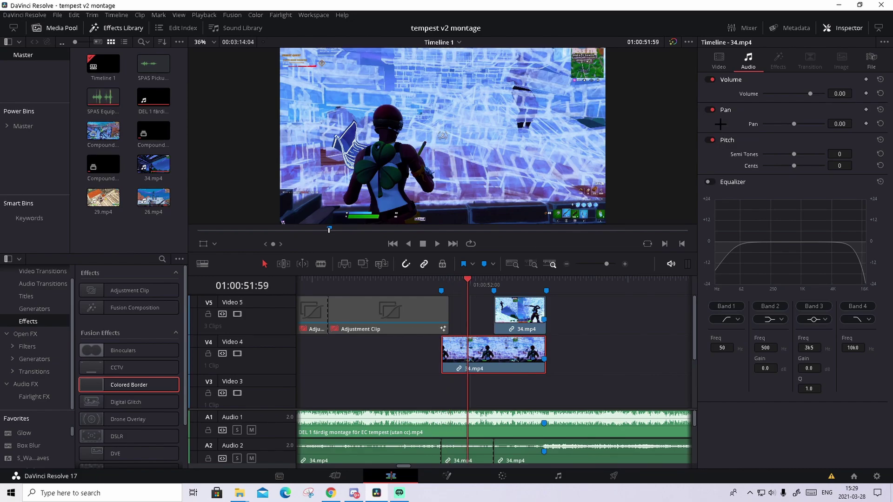
left_click(719, 60)
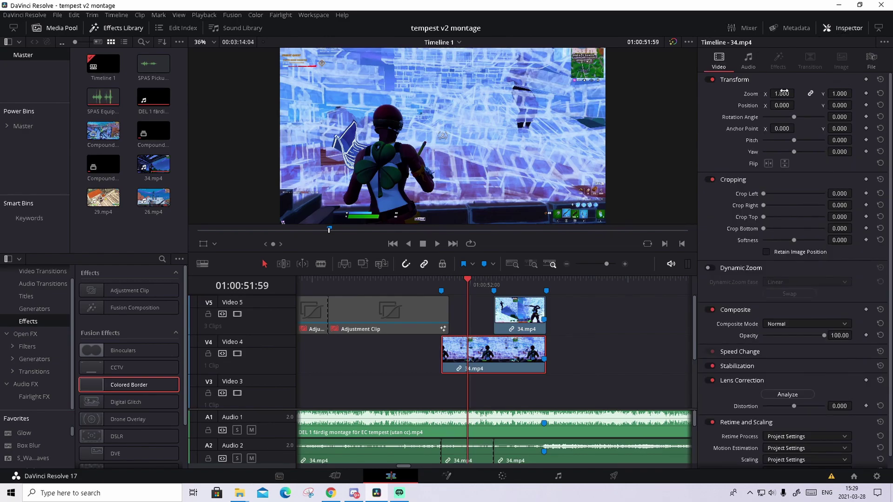
left_click_drag(781, 93, 861, 105)
mouse_move(787, 94)
left_mouse_down()
mouse_move(797, 93)
mouse_move(790, 105)
mouse_move(797, 106)
left_mouse_up()
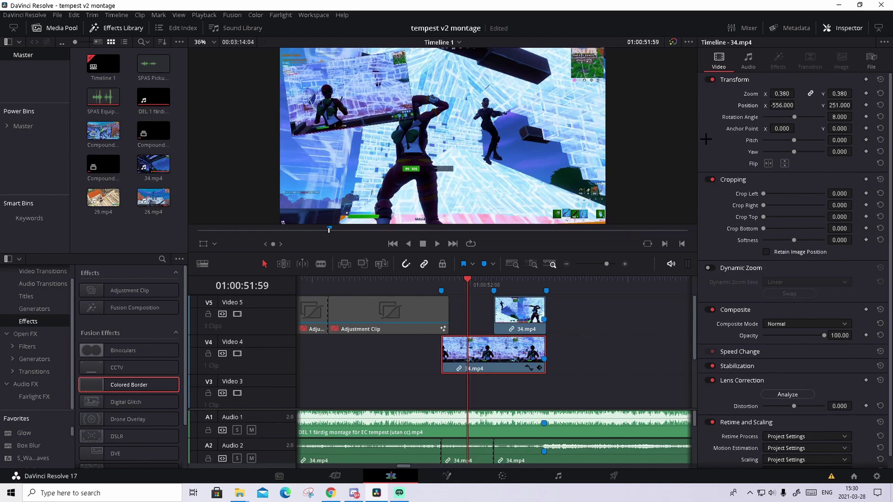
Set the Video 5 freeze frame's zoom to 0.360, position to X 566, Y -129, and rotation angle to -15
left_click(502, 282)
left_click(517, 310)
mouse_move(515, 281)
left_mouse_down()
mouse_move(507, 281)
mouse_move(515, 281)
left_mouse_up()
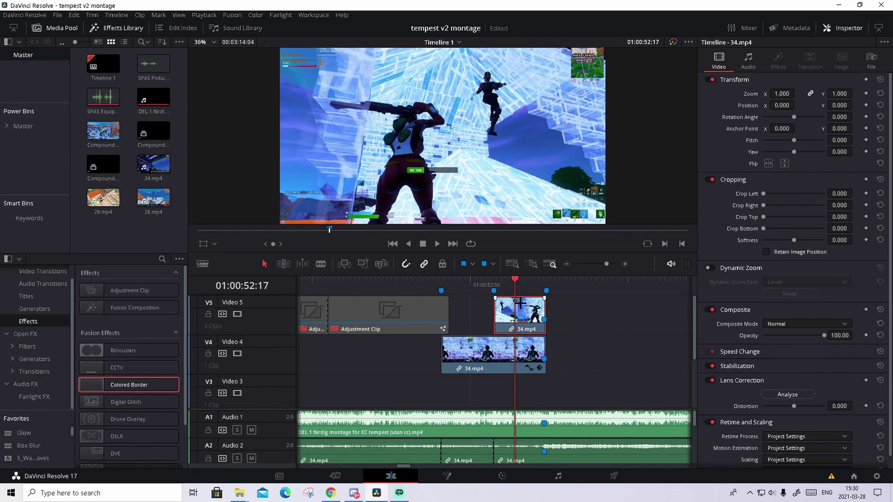
left_click_drag(786, 91, 802, 107)
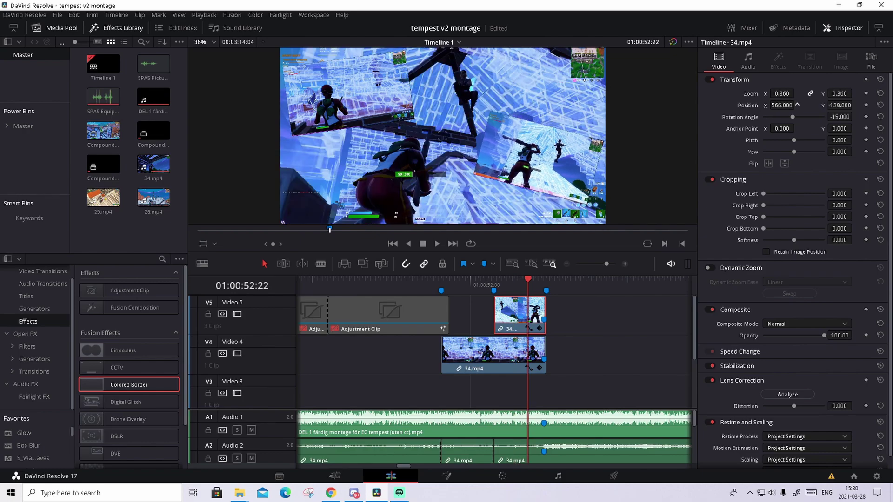
left_click(520, 279)
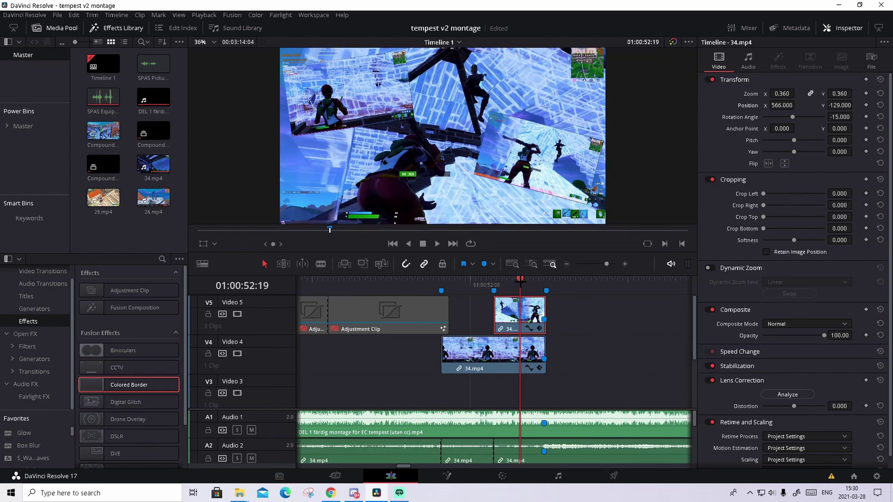